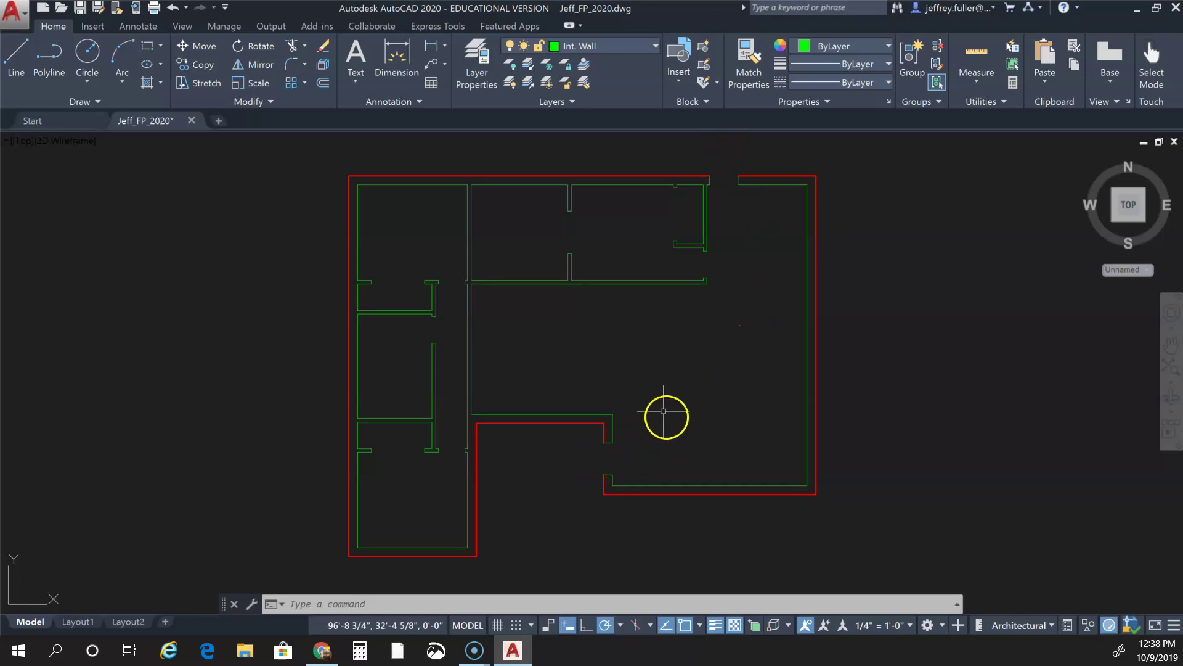
Step: Examine the floor plan's exterior walls and existing openings, including the lower-left room
middle_click_drag(716, 412, 613, 397)
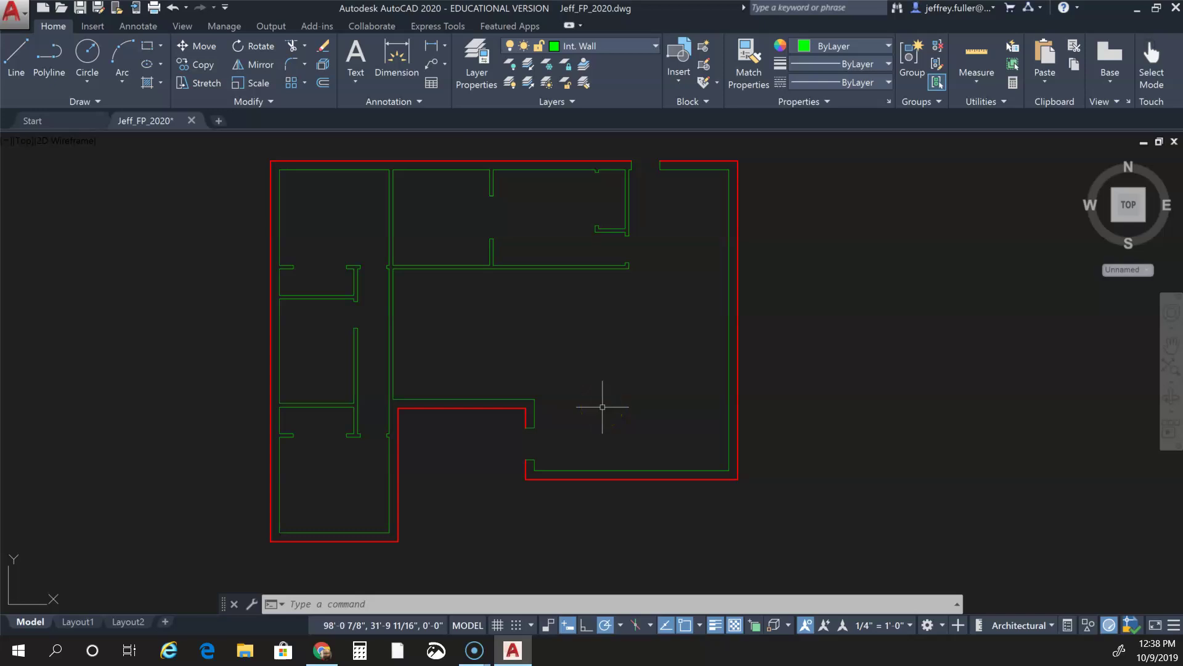
middle_click_drag(602, 407, 589, 387)
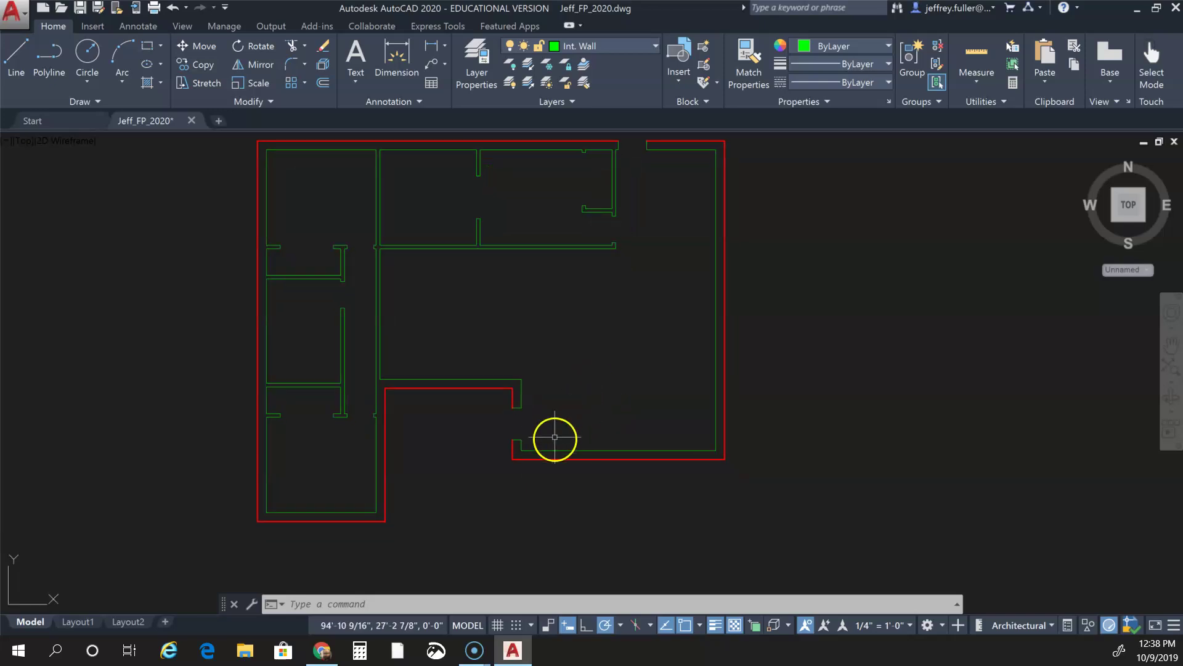
middle_click_drag(641, 394, 676, 403)
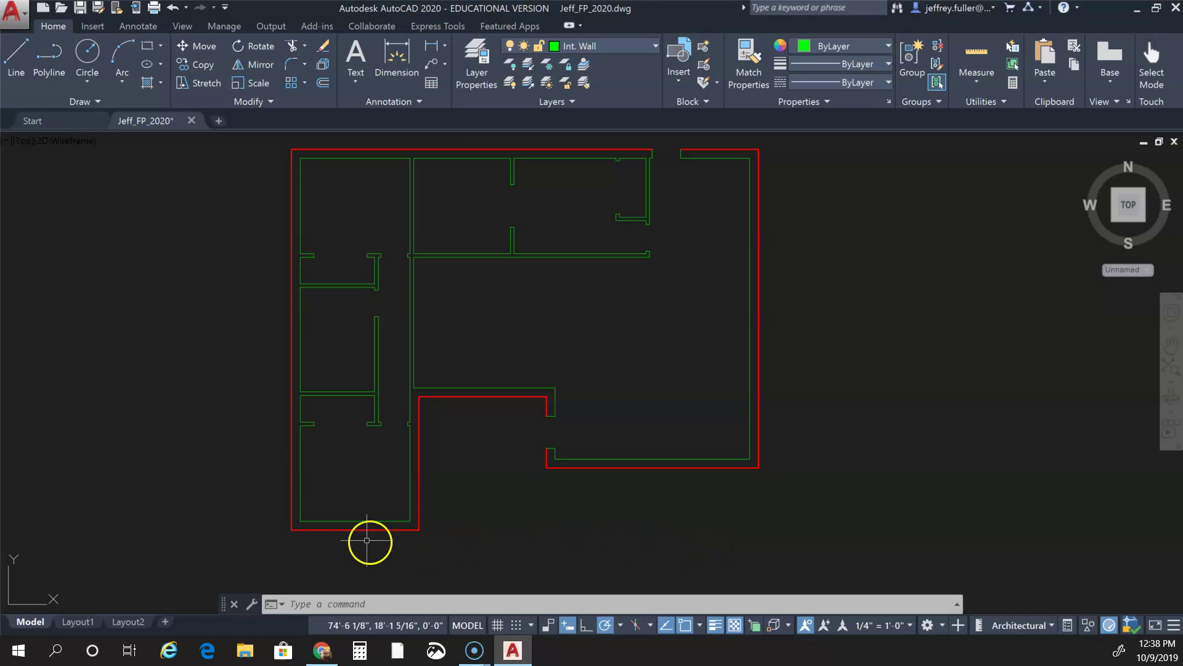
middle_click_drag(484, 528, 586, 515)
scroll(586, 532, "down", 3)
scroll(557, 507, "up", 2)
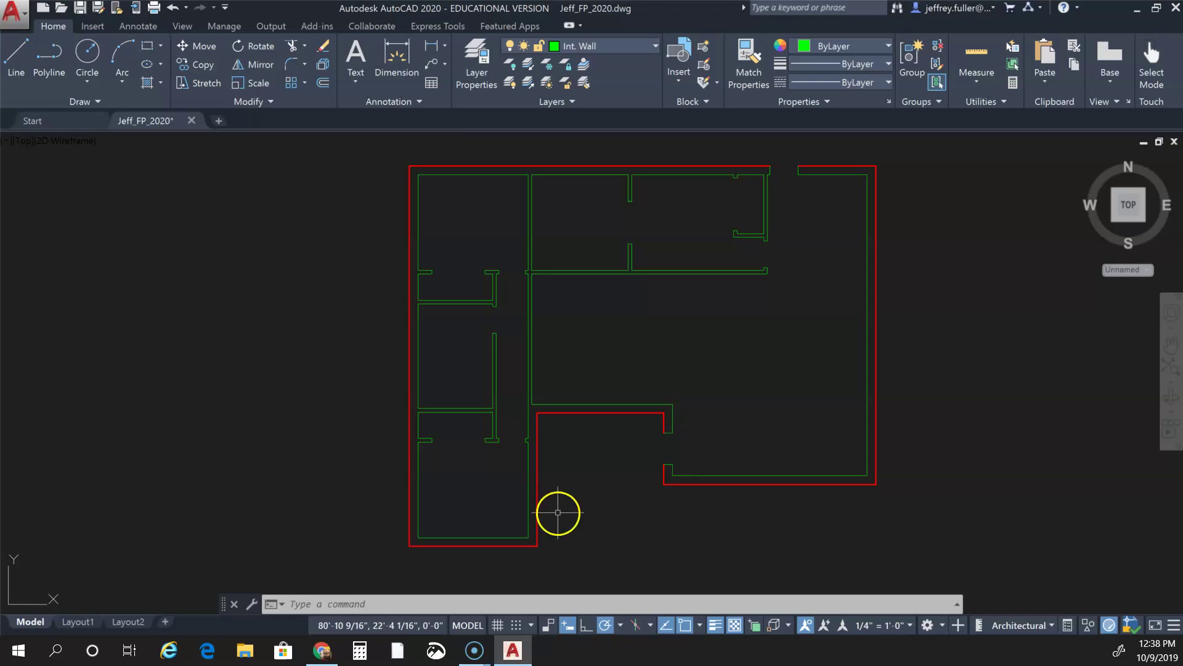
scroll(467, 501, "up", 4)
scroll(471, 497, "down", 4)
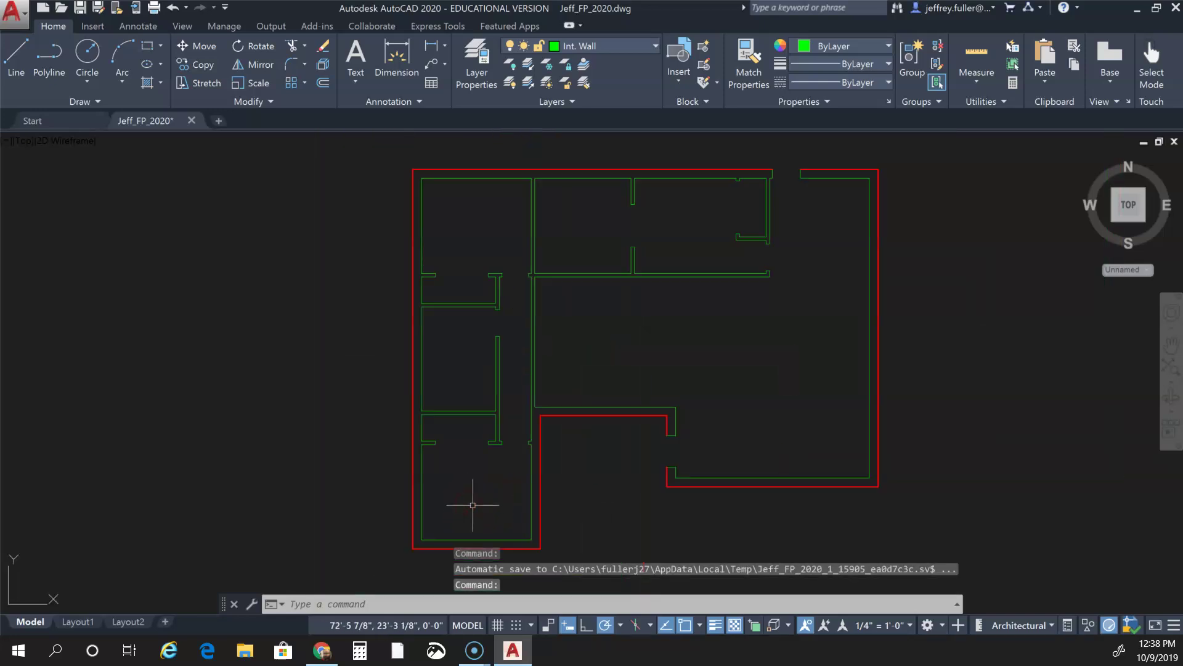
middle_click(495, 511)
middle_click(495, 511)
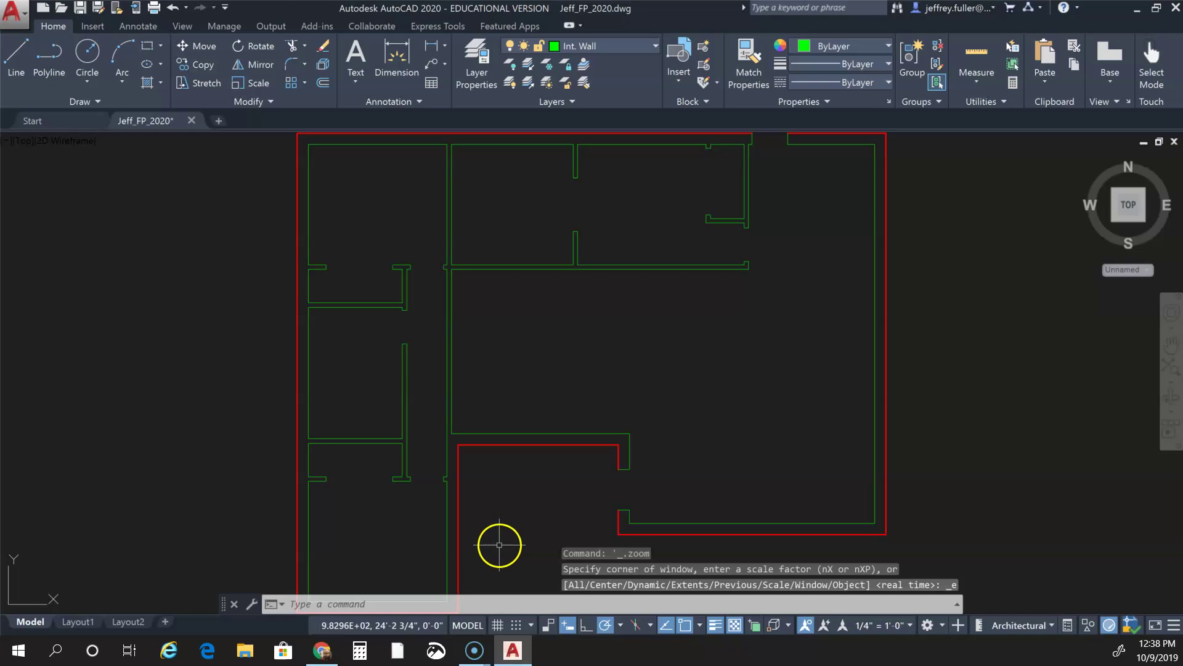
scroll(497, 464, "up", 2)
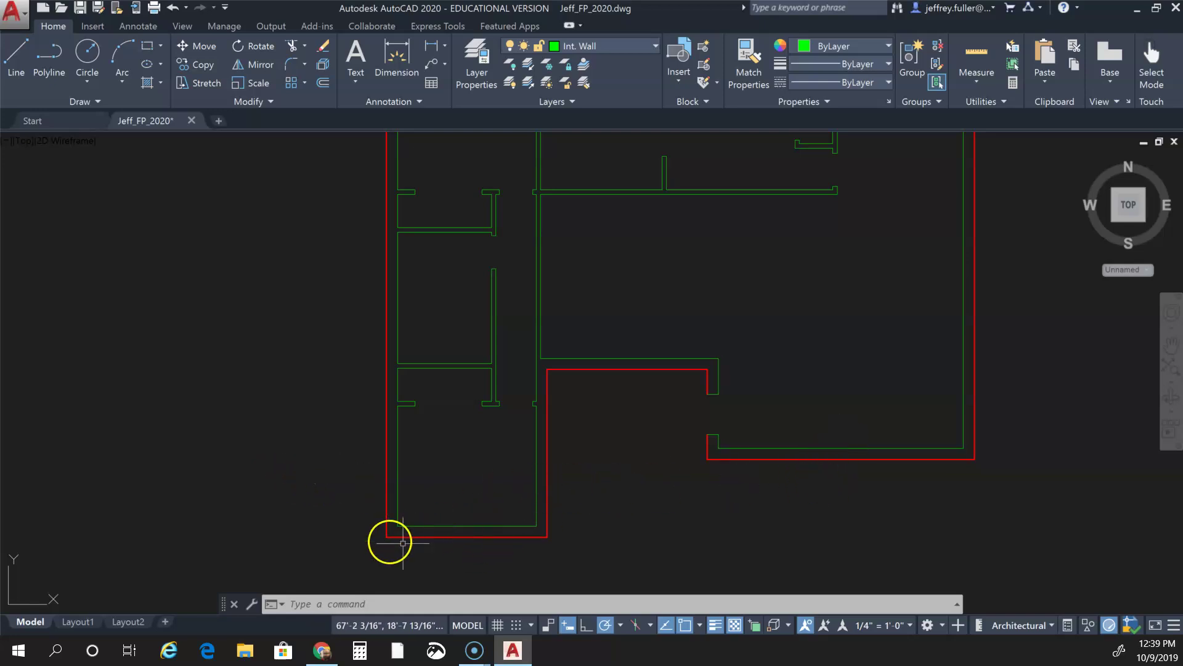
scroll(473, 491, "down", 2)
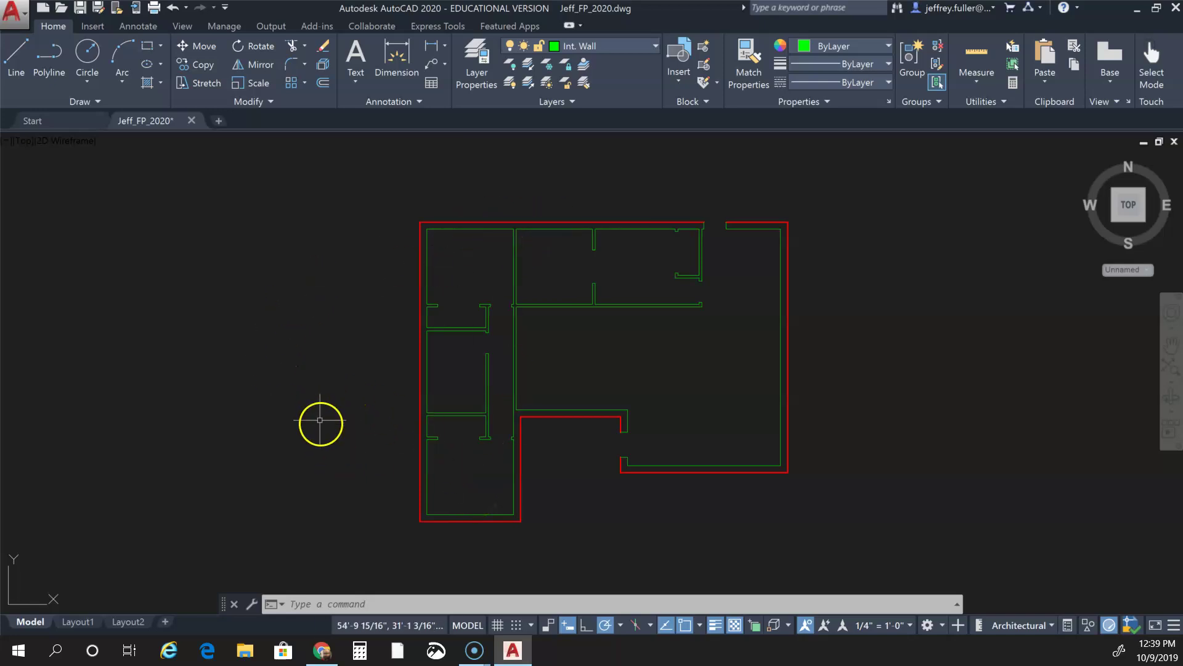
Step: Draw a line across the lower-left room's bottom exterior wall, from the inner wall line's midpoint straight to the outer wall line
scroll(582, 494, "up", 2)
middle_click_drag(575, 489, 653, 480)
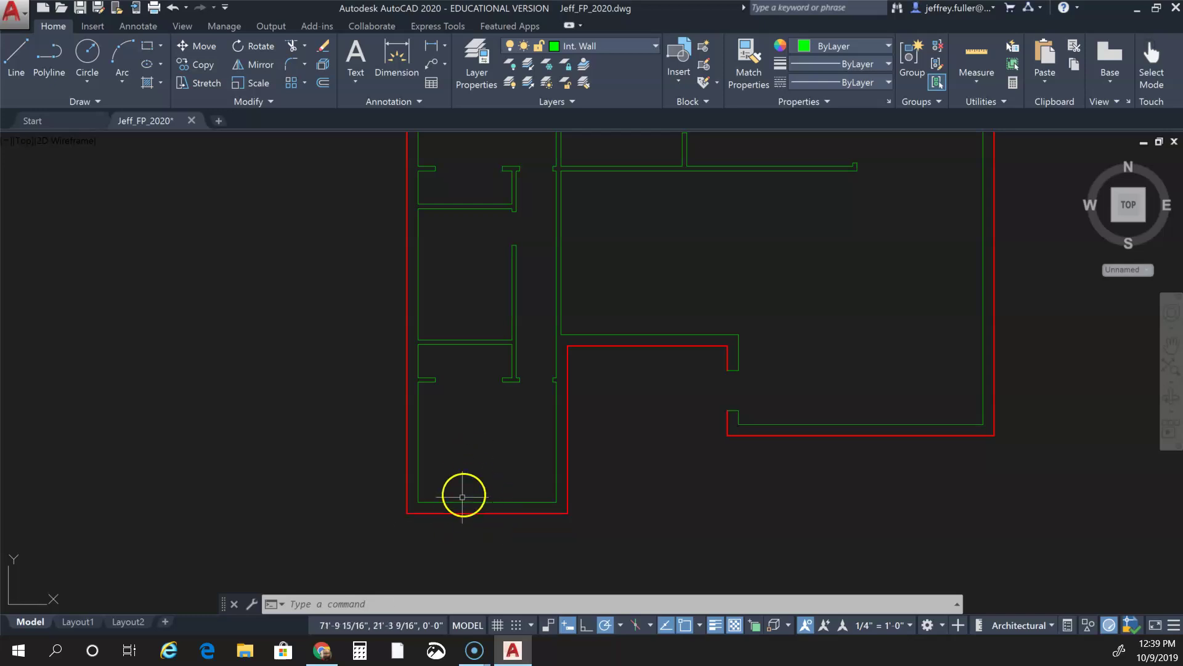
left_click(16, 62)
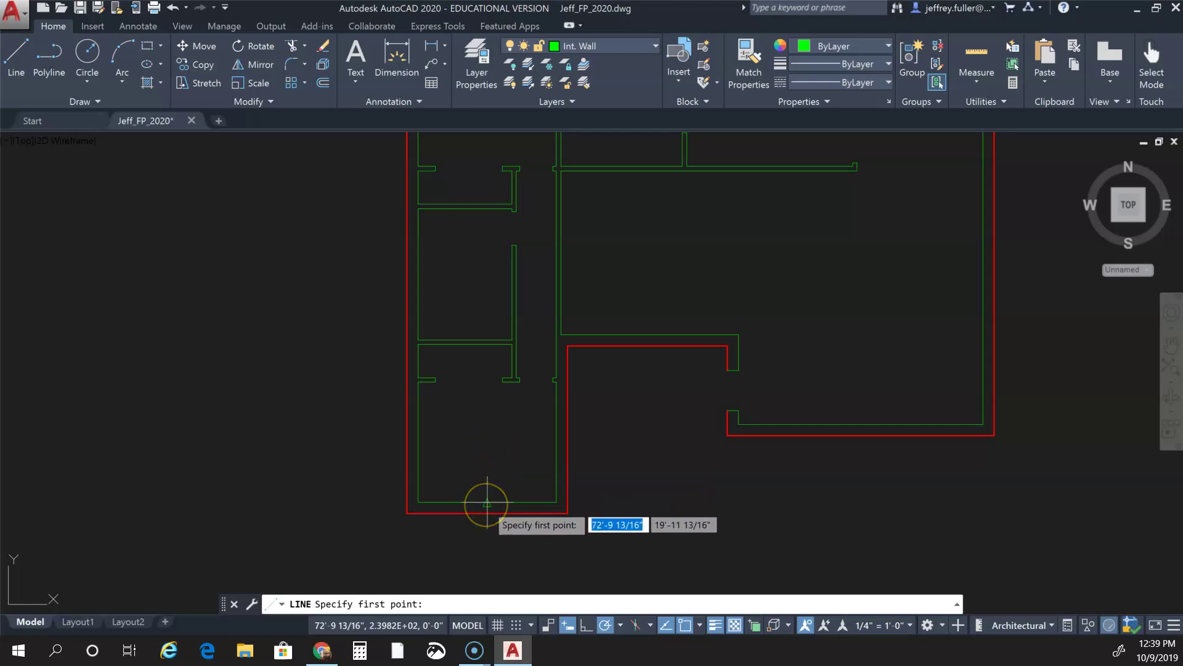
scroll(487, 503, "up", 3)
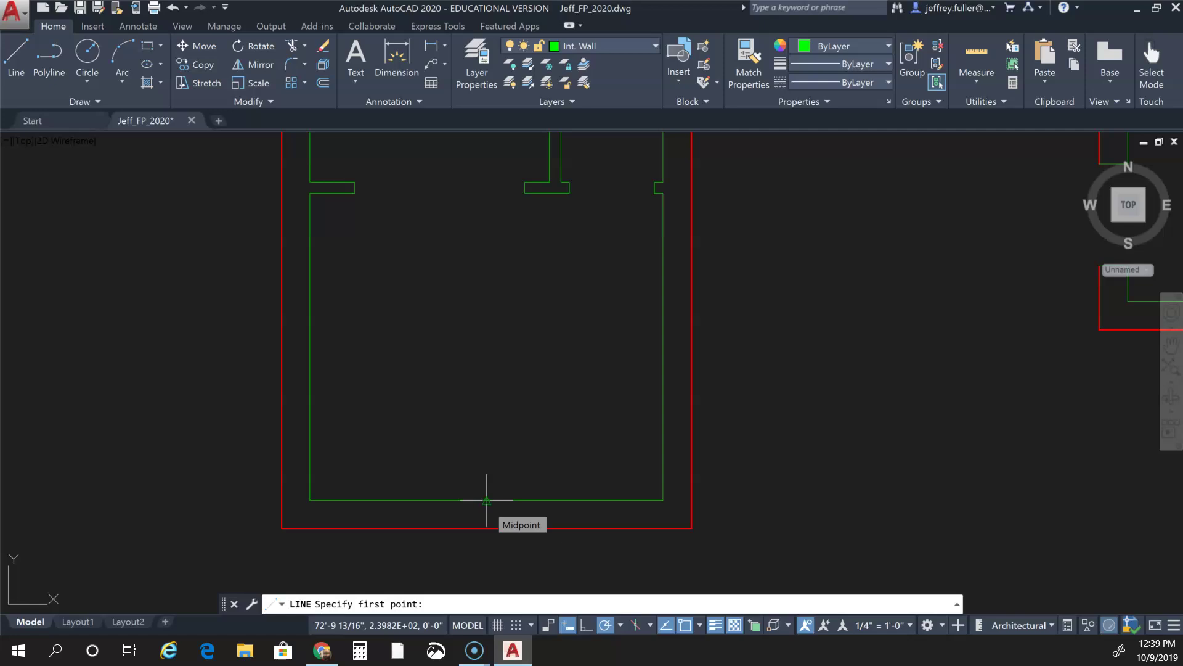
left_click(487, 500)
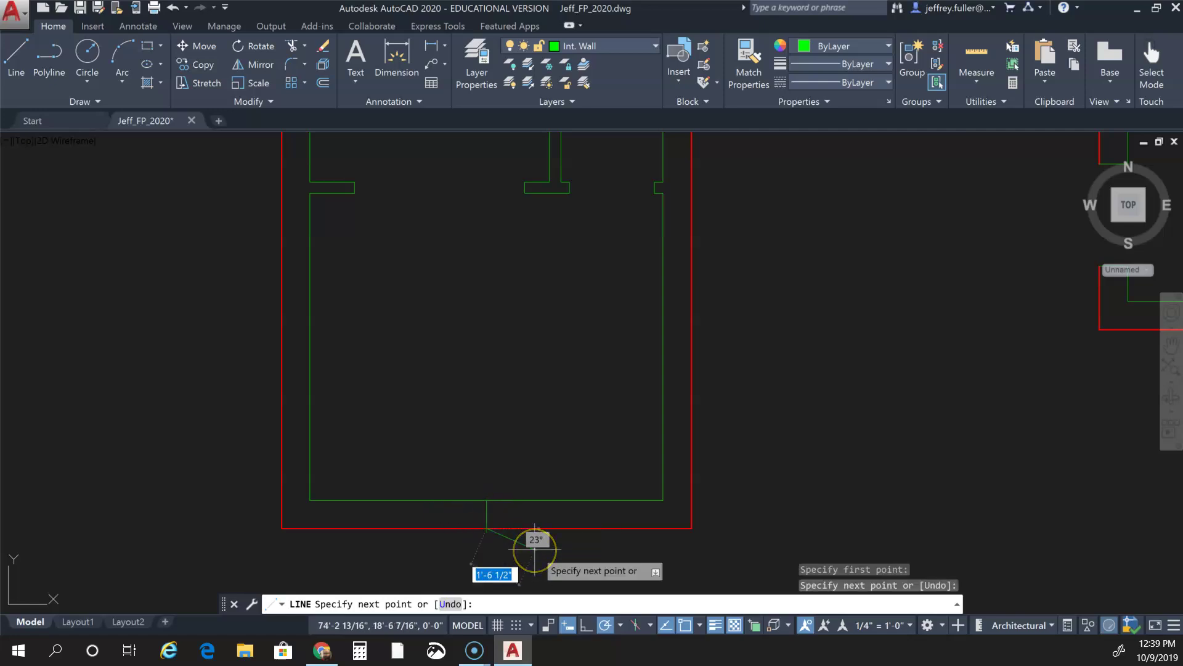
key("Escape")
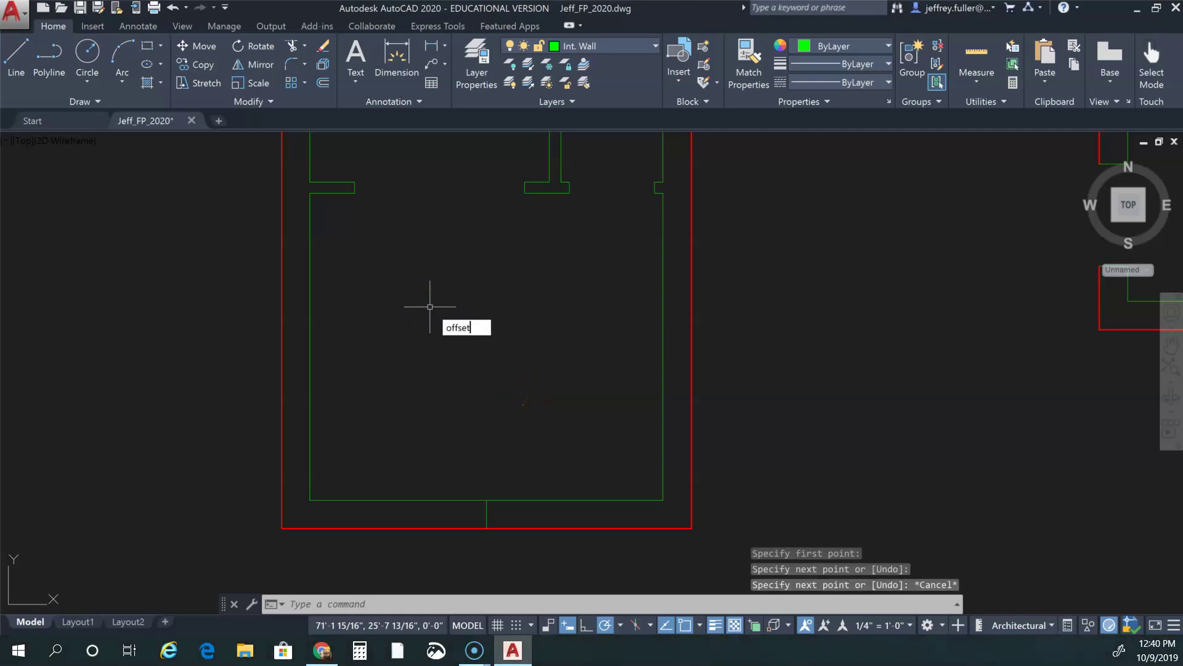
Step: Offset the wall's midpoint line 1.5' to each side to mark the edges of the opening
key("Return")
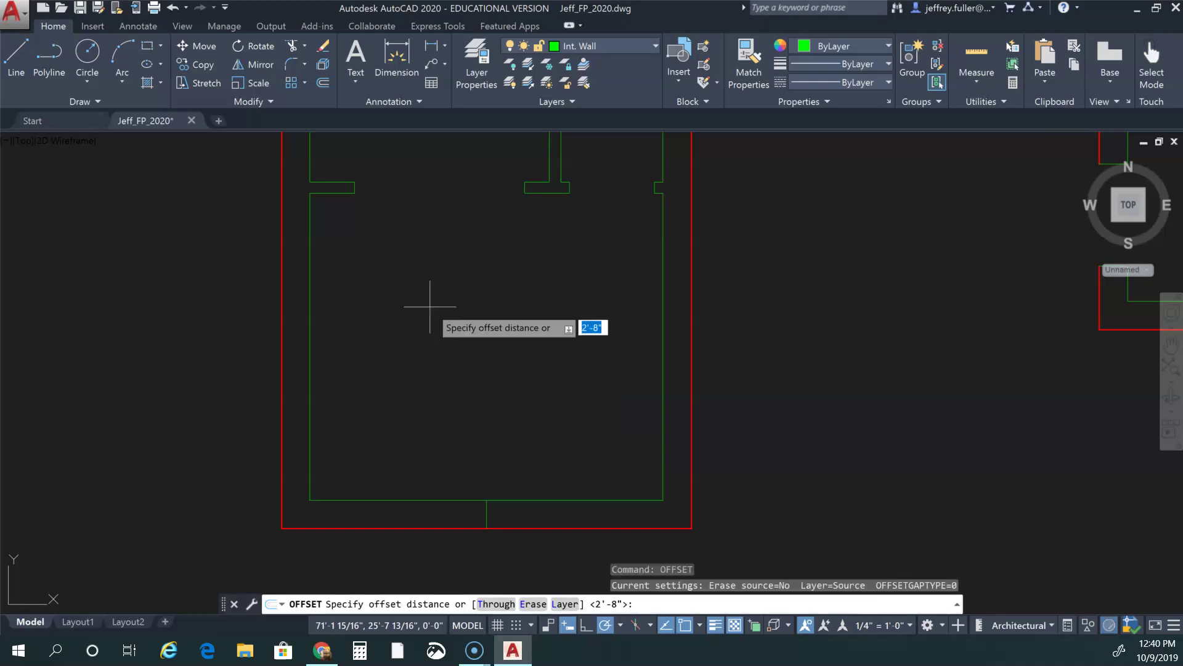
type("1.5")
key("Return")
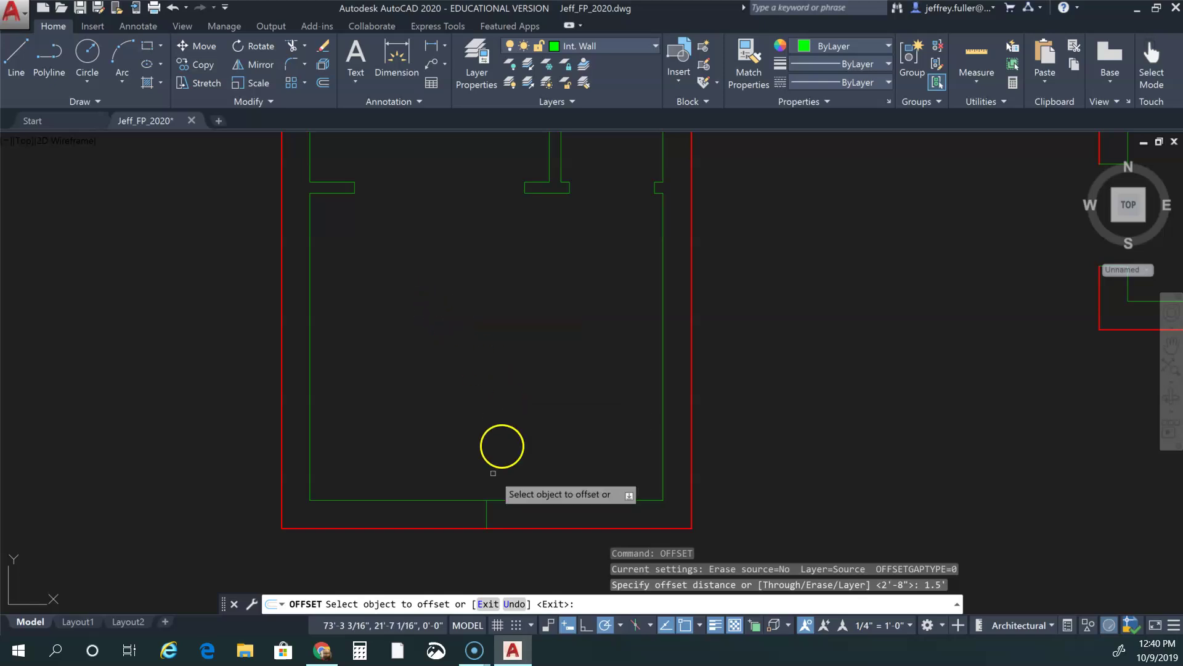
left_click(484, 516)
left_click(462, 516)
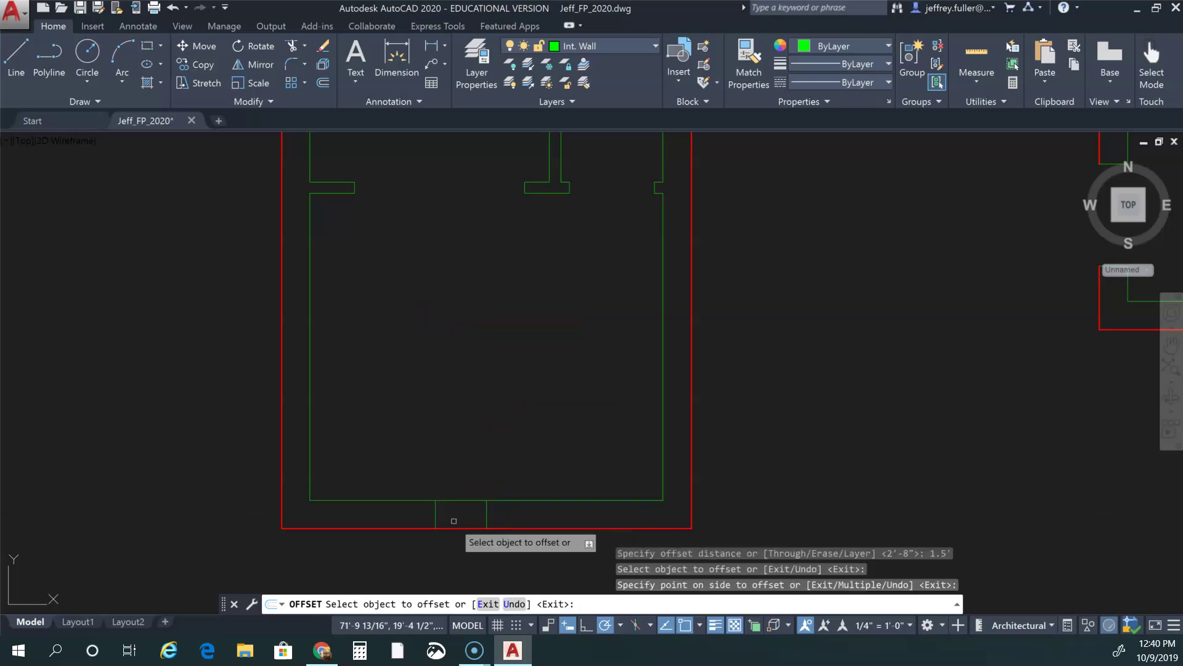
left_click(486, 516)
left_click(541, 515)
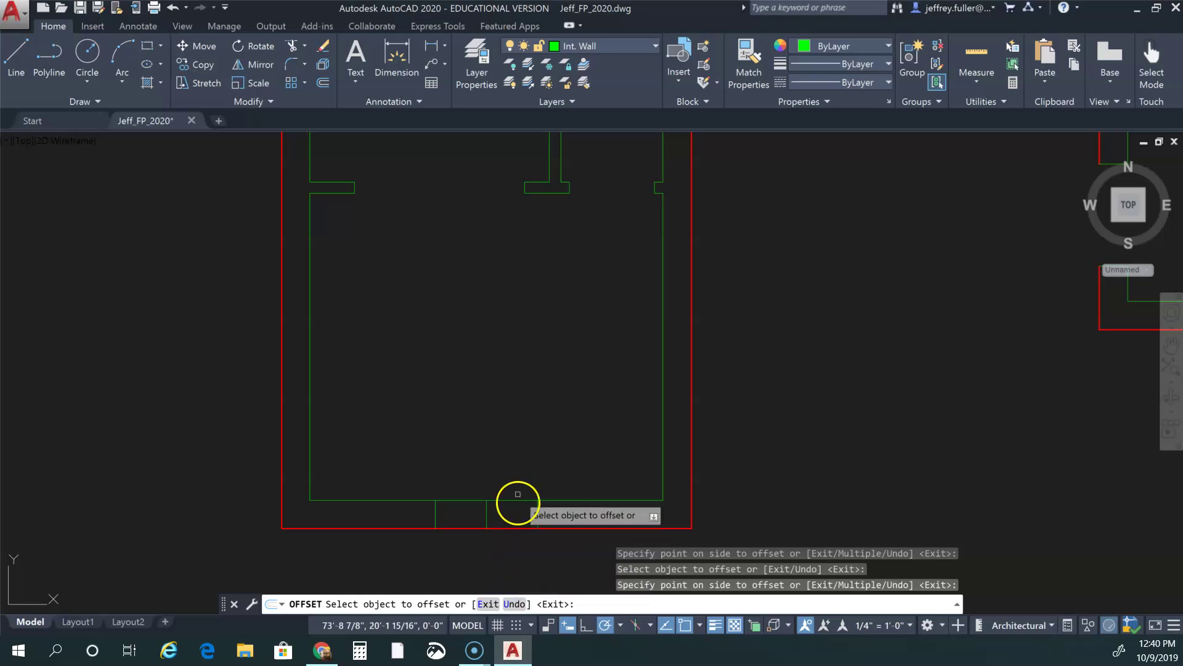
key("Escape")
key("Escape")
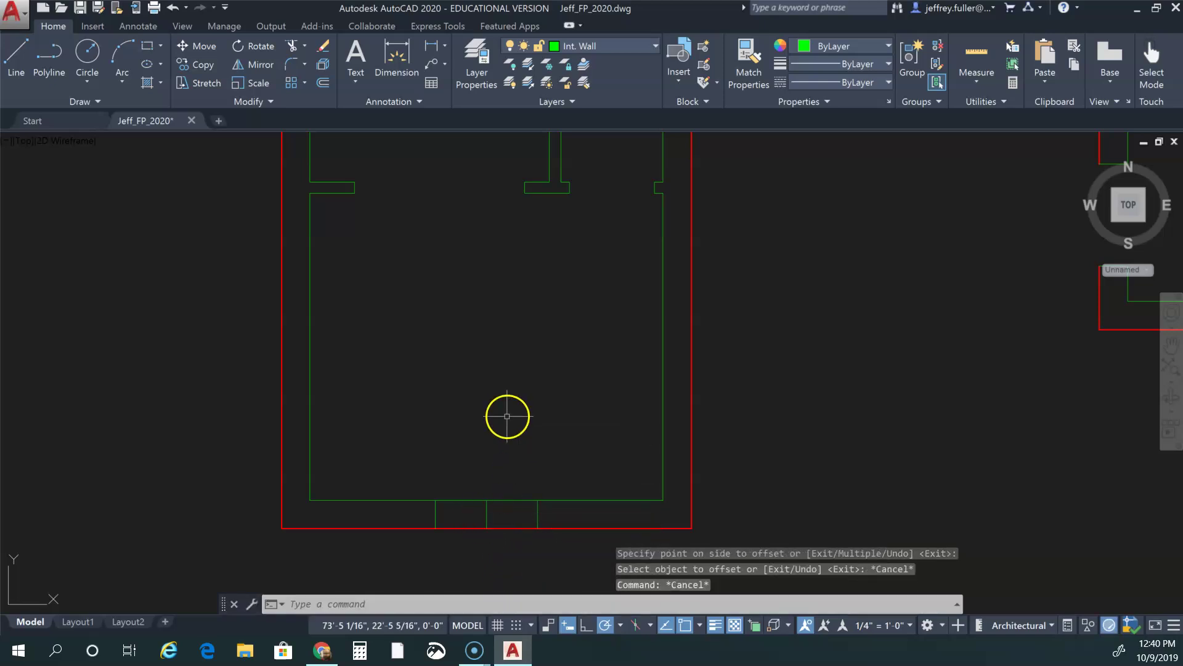
Step: Delete the middle line and trim the inner and outer wall lines between the two offset lines to open the wall
left_click(486, 515)
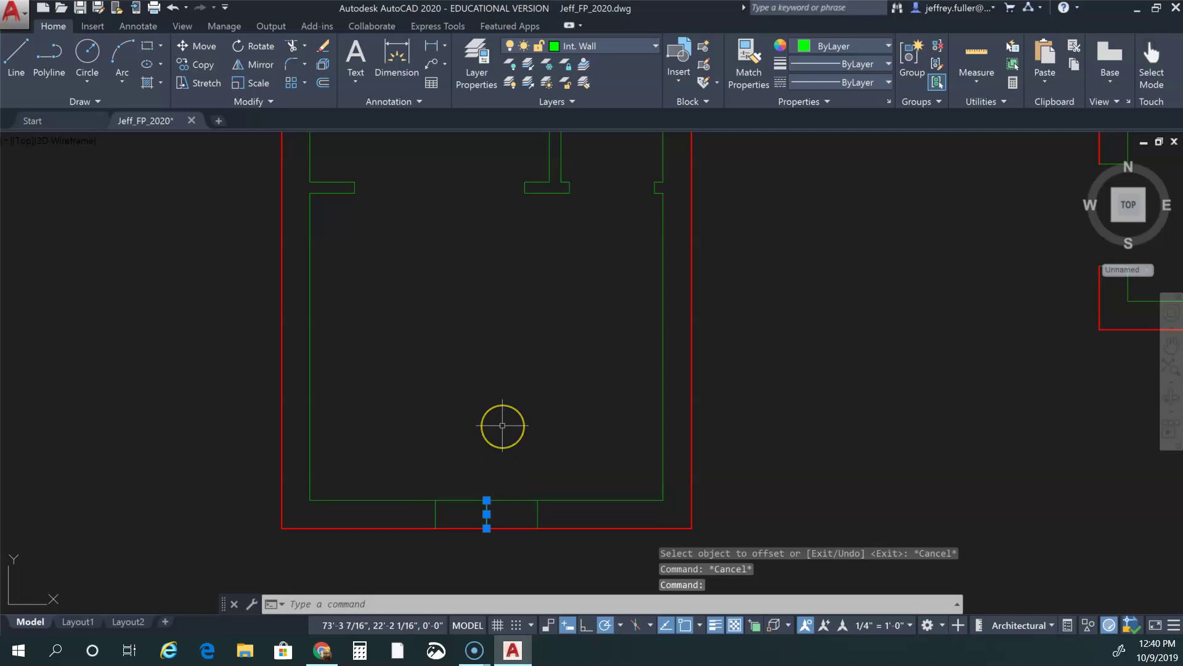
key("Delete")
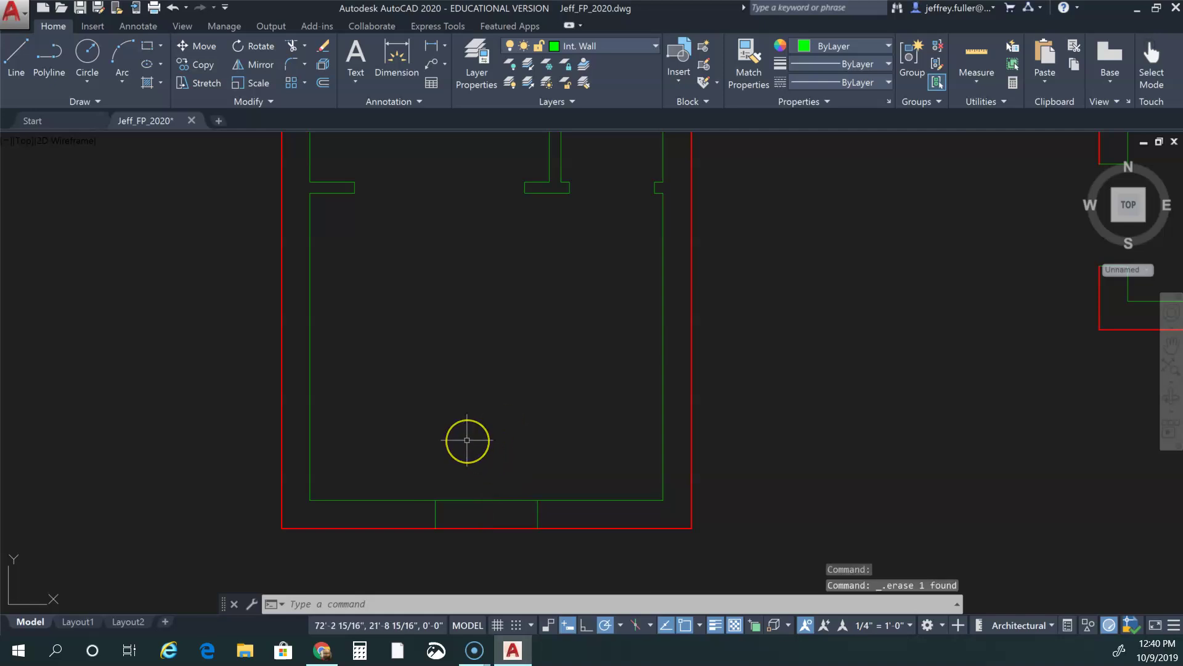
type("trim")
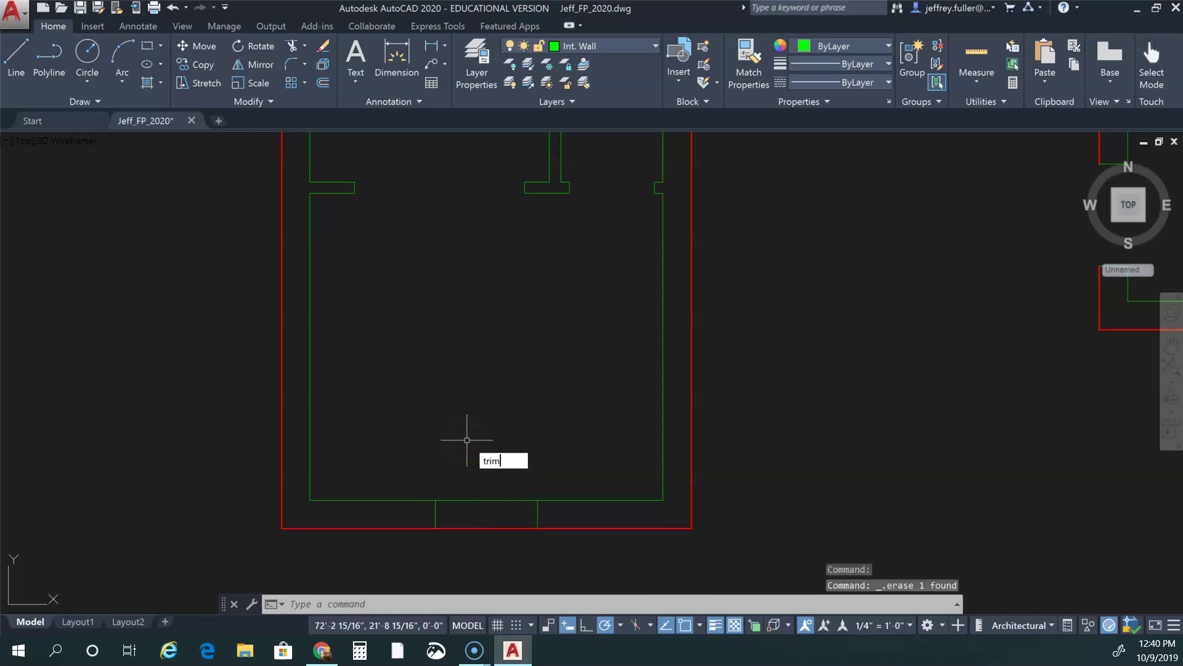
key("Return")
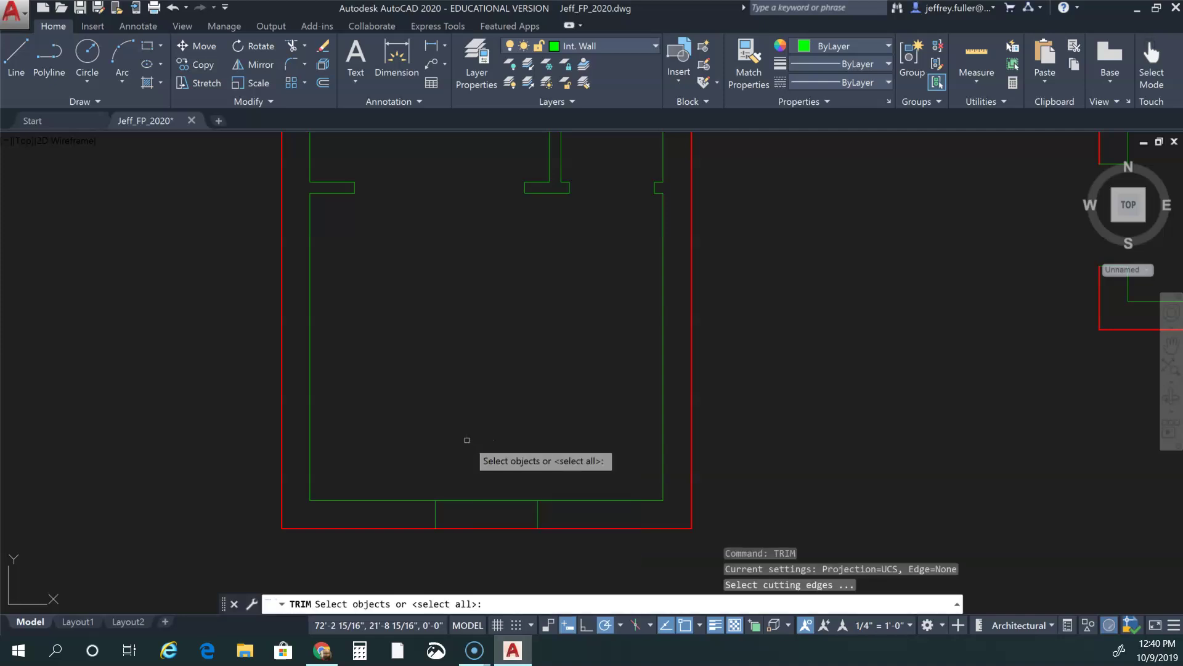
key("Return")
left_click(509, 493)
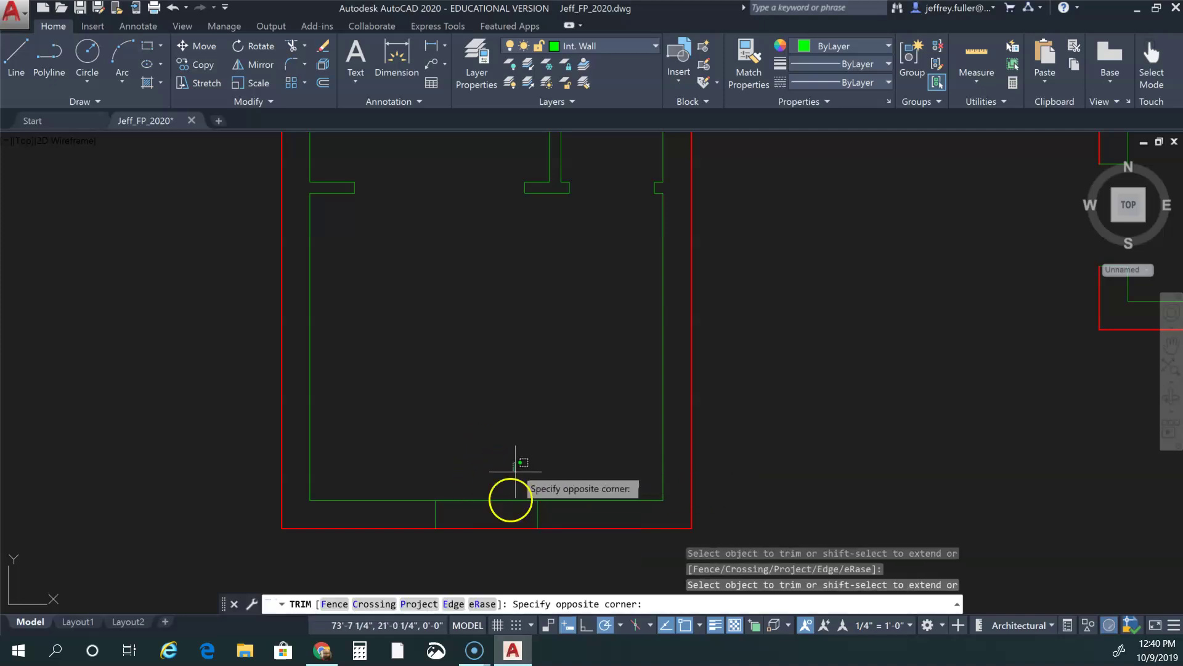
left_click(480, 565)
Step: Look over the rest of the floor plan's exterior walls, including the large room's bottom wall
scroll(510, 404, "down", 6)
mouse_move(510, 405)
middle_mouse_down()
mouse_move(578, 451)
mouse_move(572, 459)
mouse_move(564, 433)
middle_mouse_up()
scroll(573, 457, "up", 2)
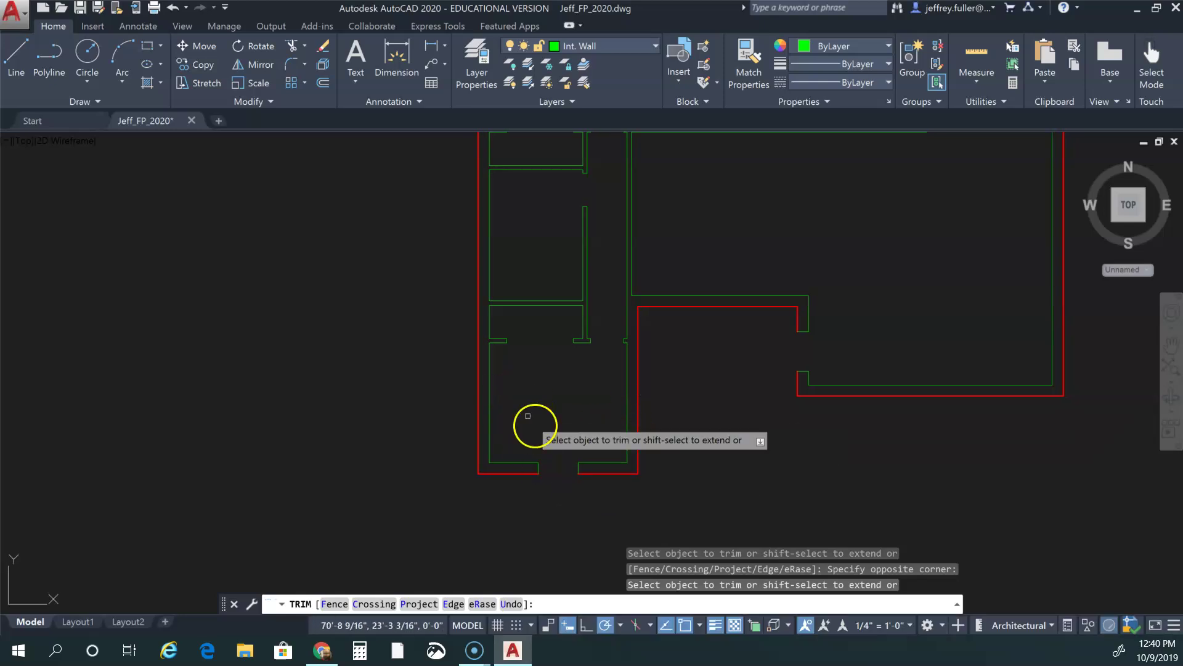
middle_click_drag(526, 396, 542, 644)
middle_click_drag(753, 497, 566, 451)
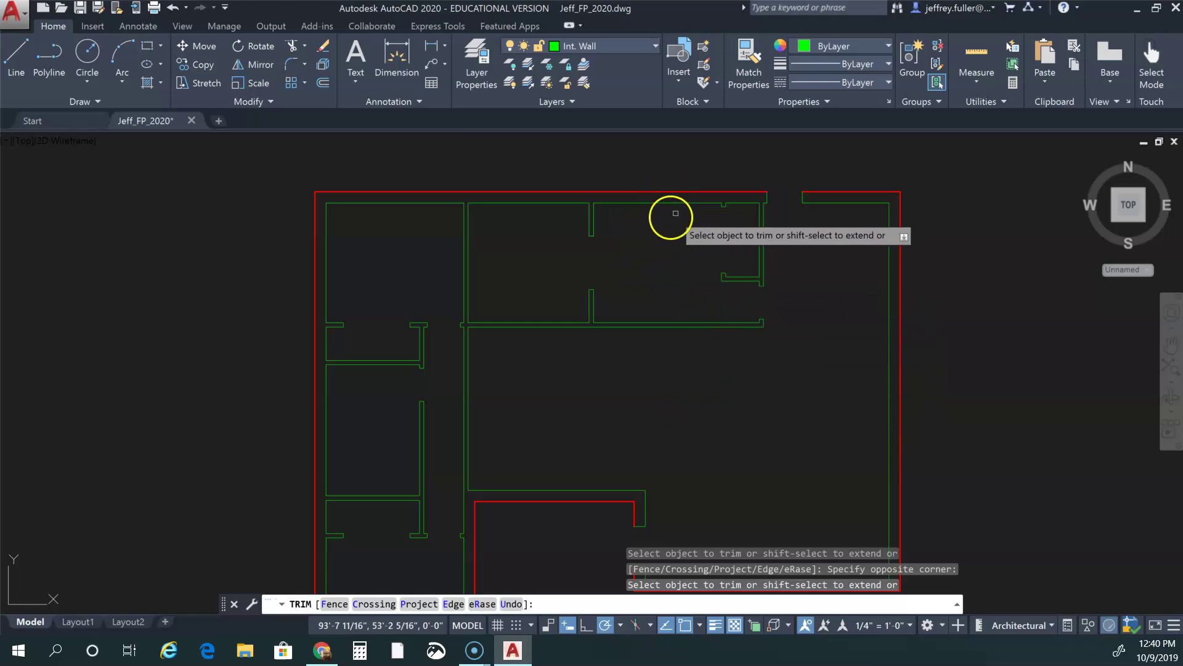
middle_click_drag(662, 479, 615, 296)
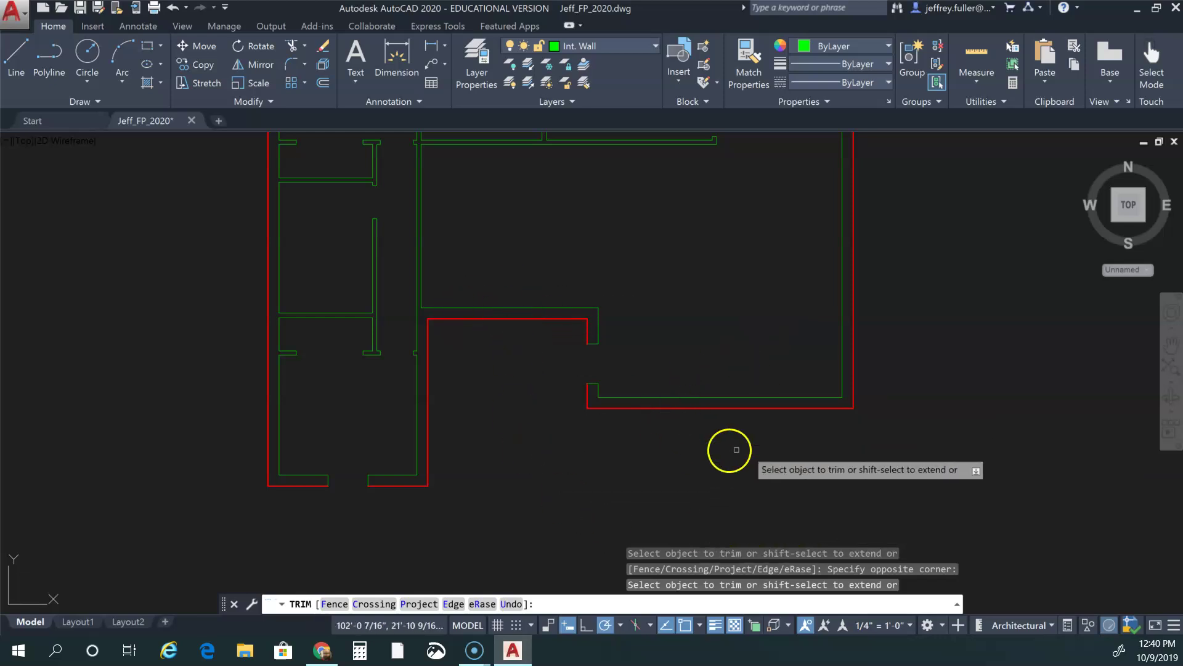
left_click(740, 397)
scroll(733, 457, "down", 2)
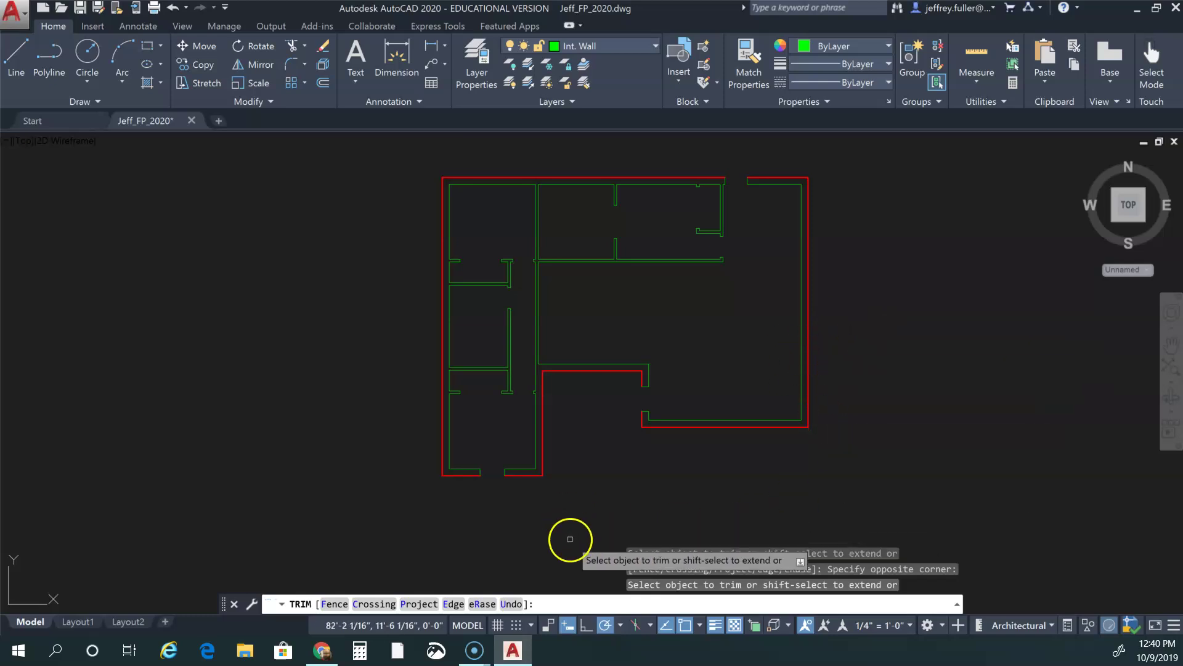
middle_click_drag(576, 515, 579, 531)
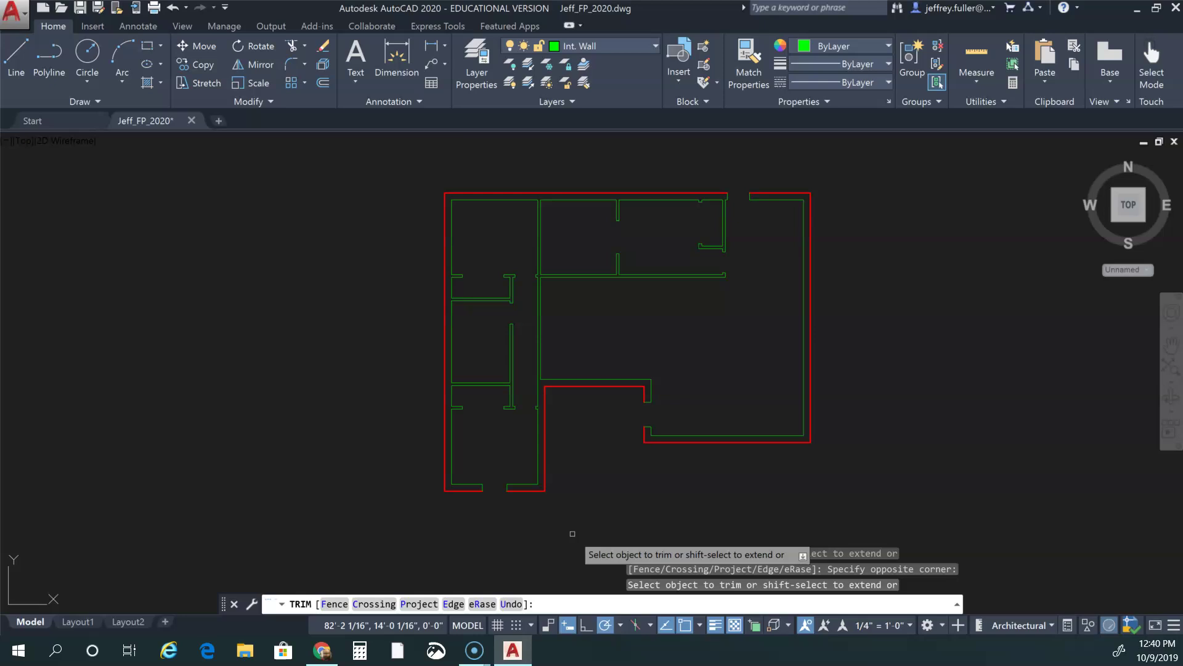